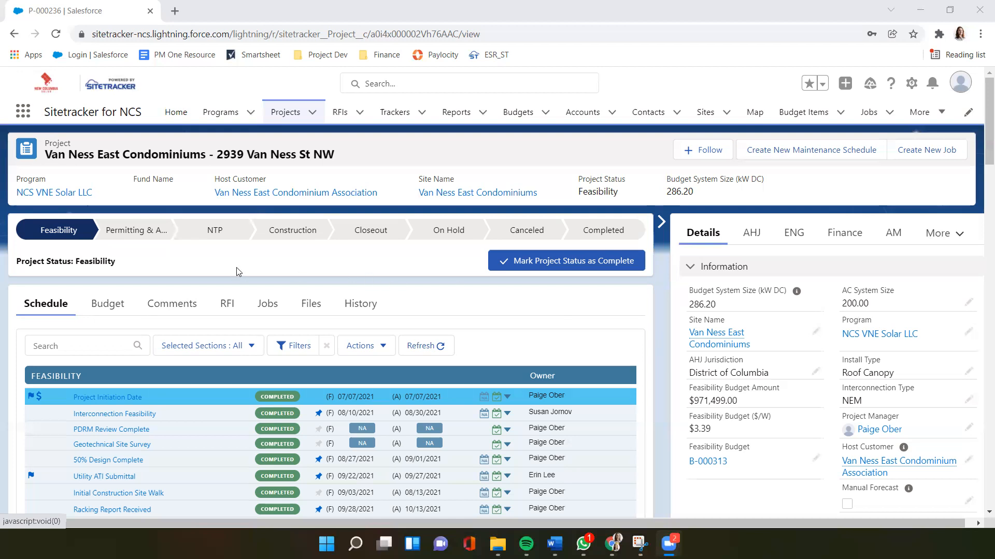
Examine the project's schedule milestones from the Feasibility section through the Construction section.
scroll(236, 271, down, 1)
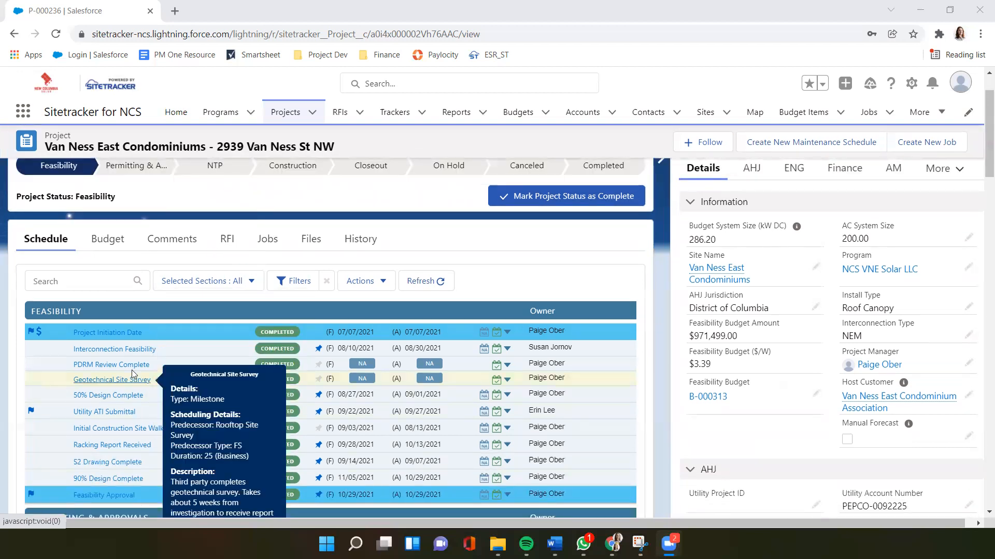
mouse_move(132, 365)
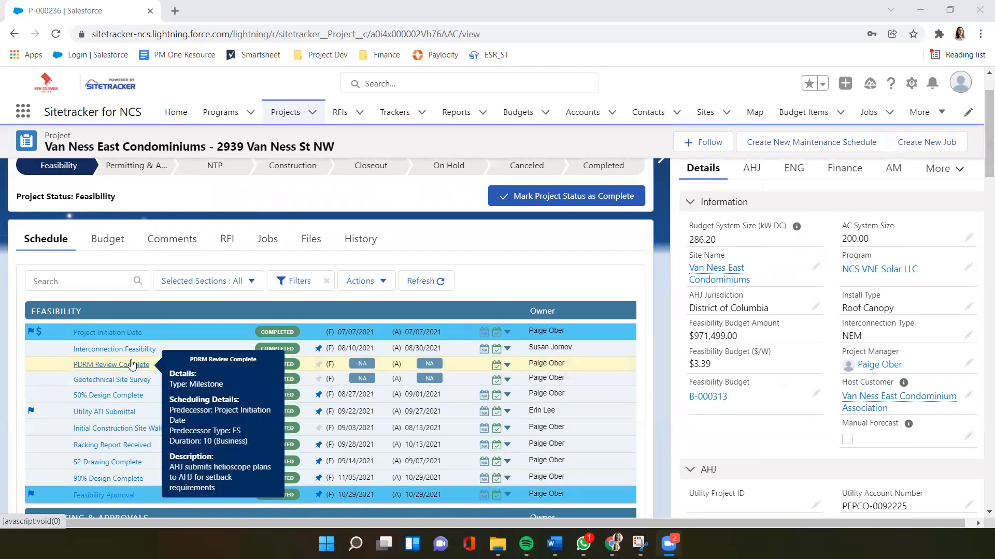
scroll(132, 364, down, 1)
mouse_move(132, 265)
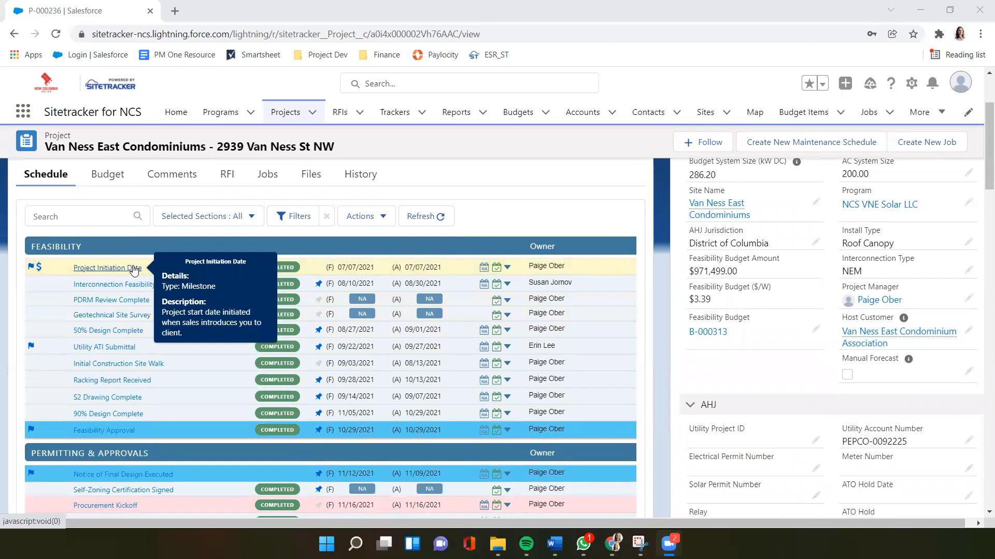
scroll(132, 268, down, 6)
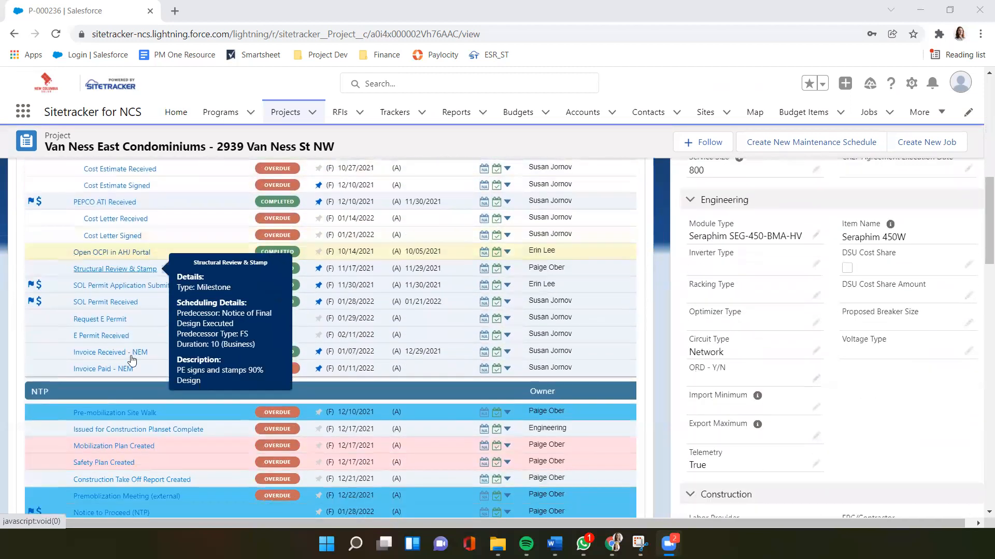
scroll(131, 355, down, 5)
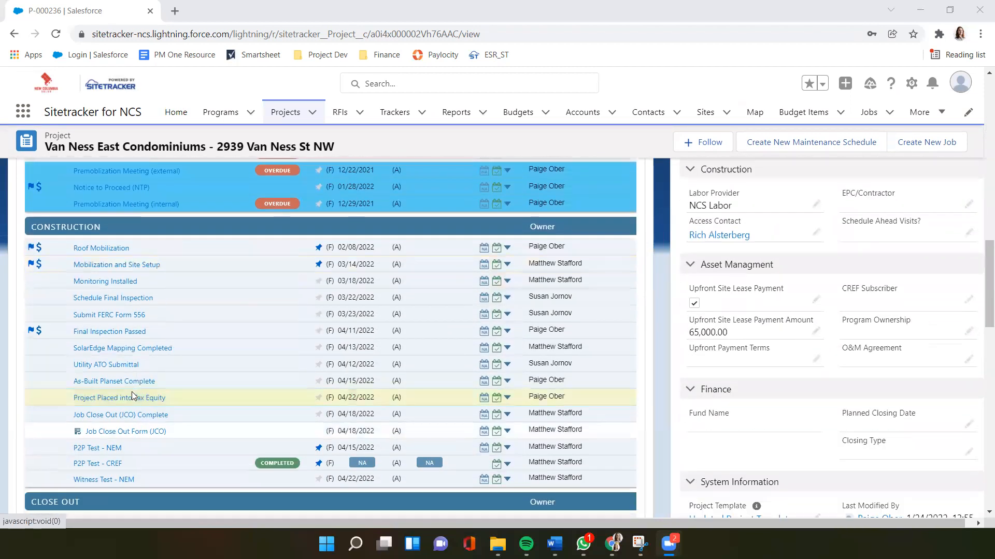
click(133, 397)
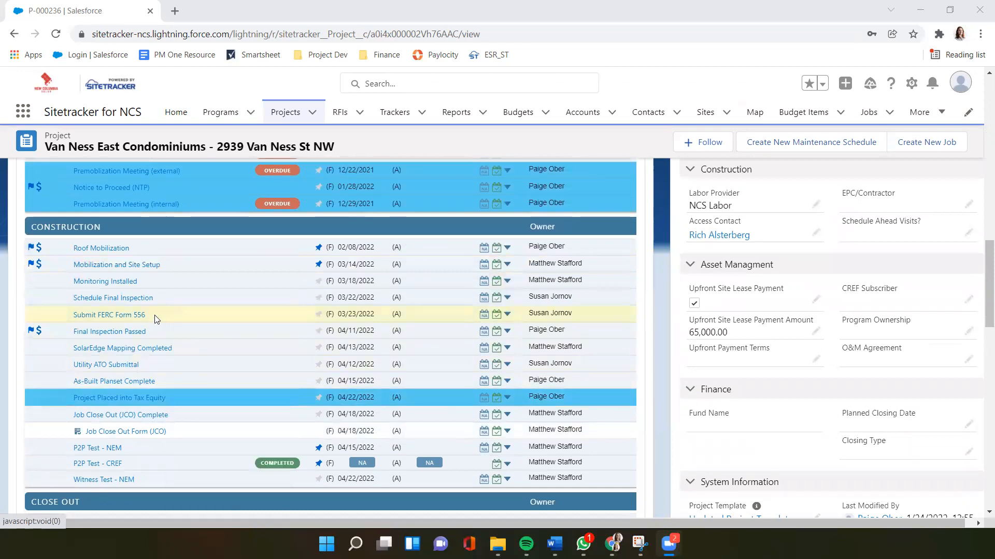
mouse_move(137, 302)
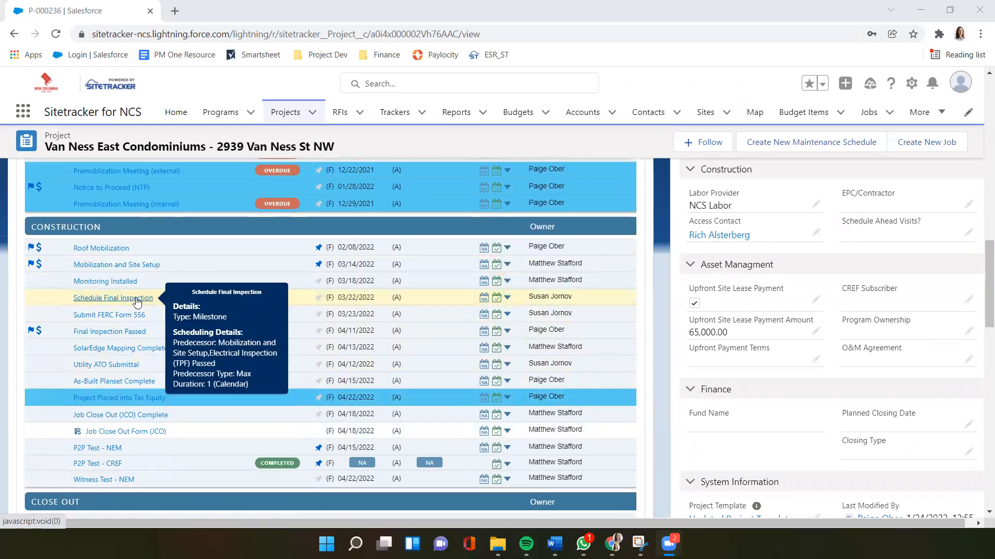
scroll(137, 302, up, 10)
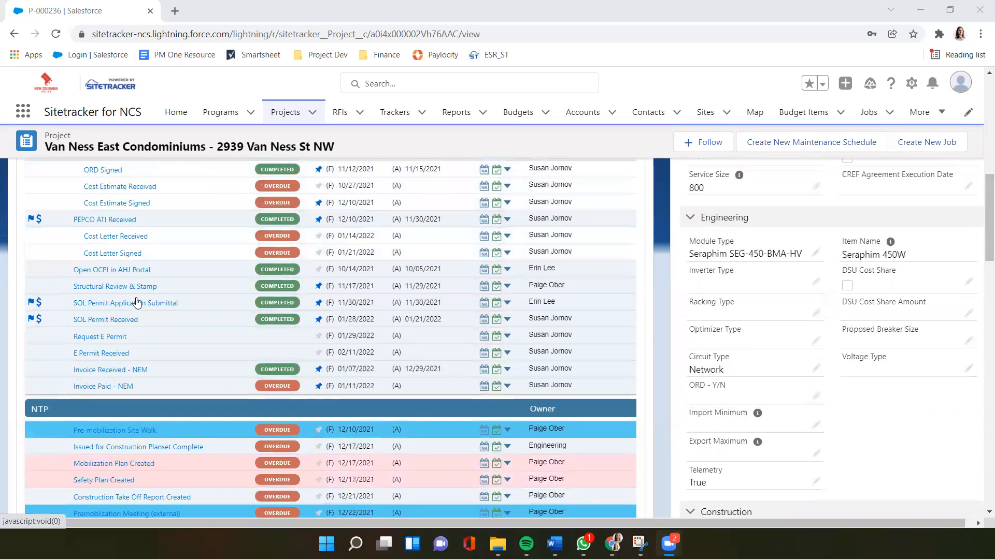
scroll(136, 302, up, 2)
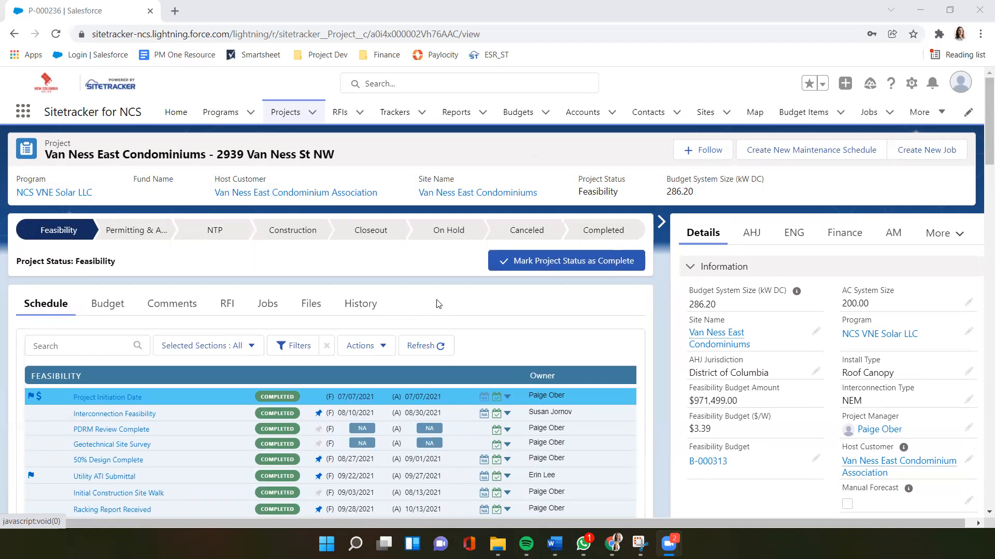
Open the Project Initiation Date activity and start a new RFI for it with the category Customer provided.
mouse_move(129, 400)
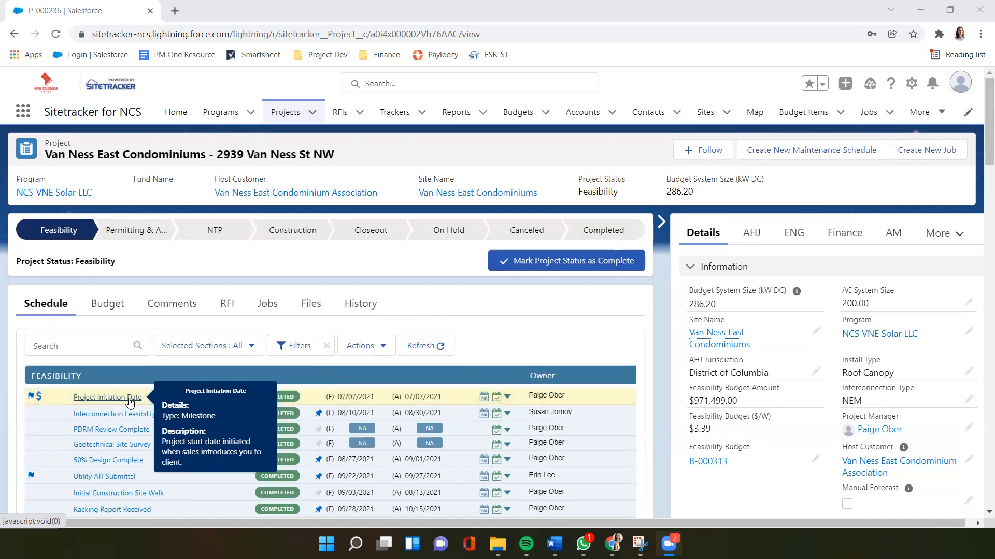
click(129, 400)
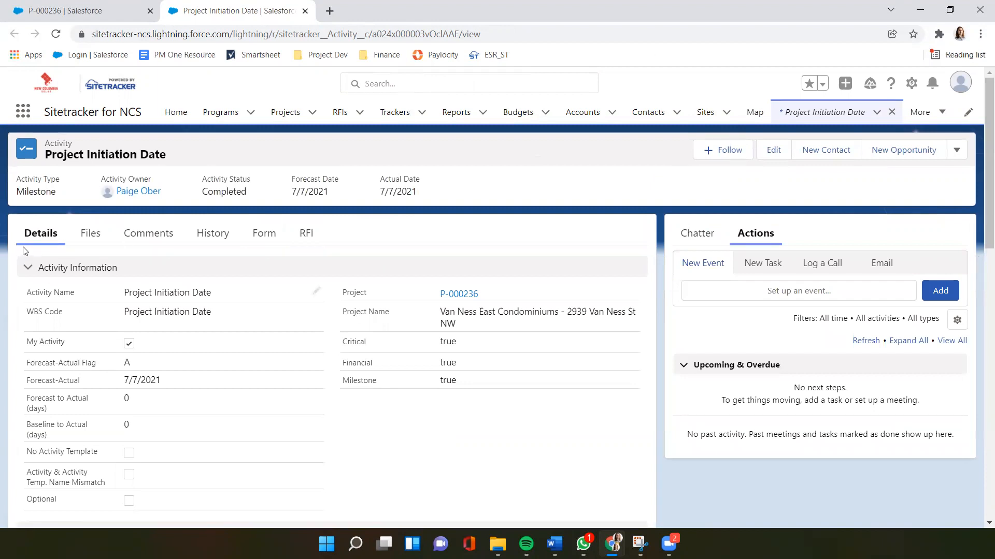
click(310, 233)
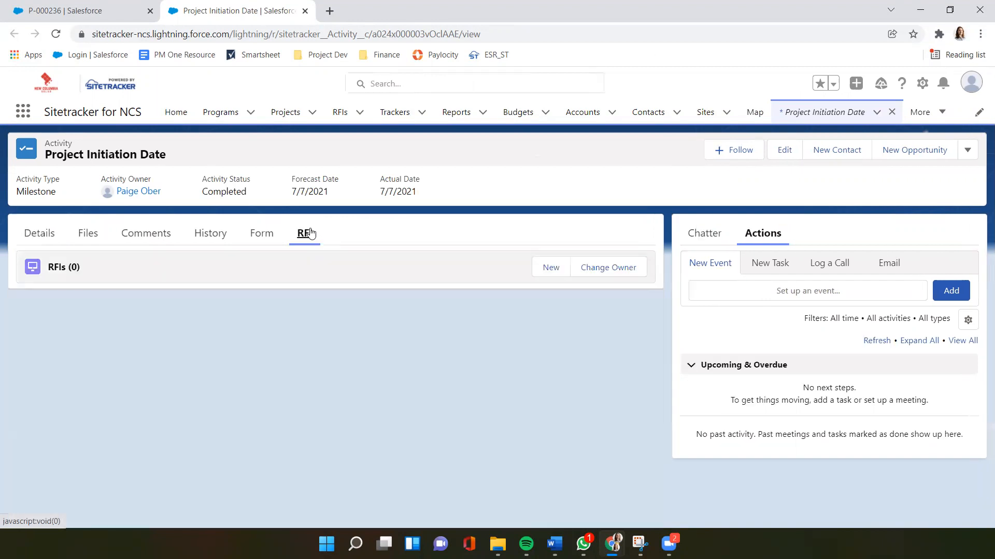
click(550, 267)
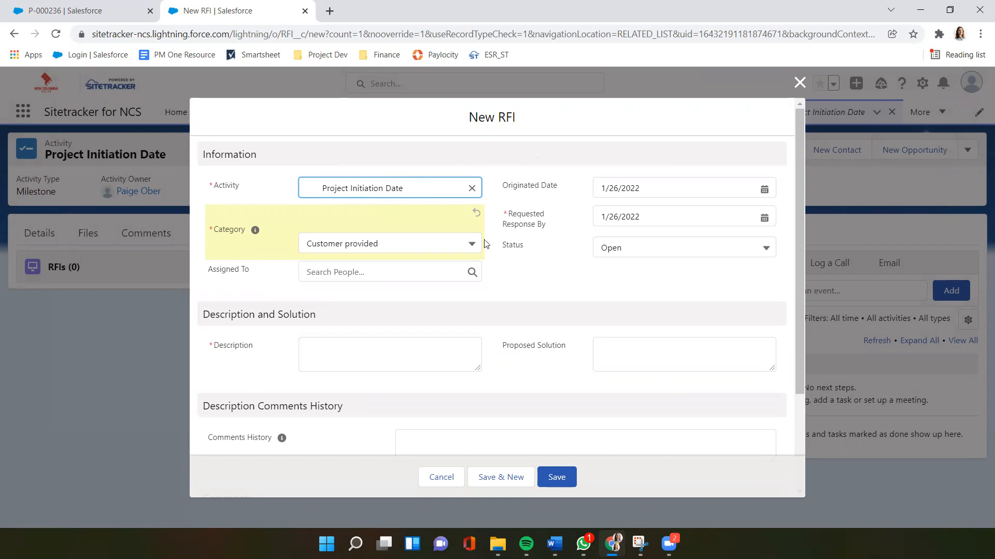
Examine the Originated Date calendar and the available Status options in the new RFI form.
click(639, 193)
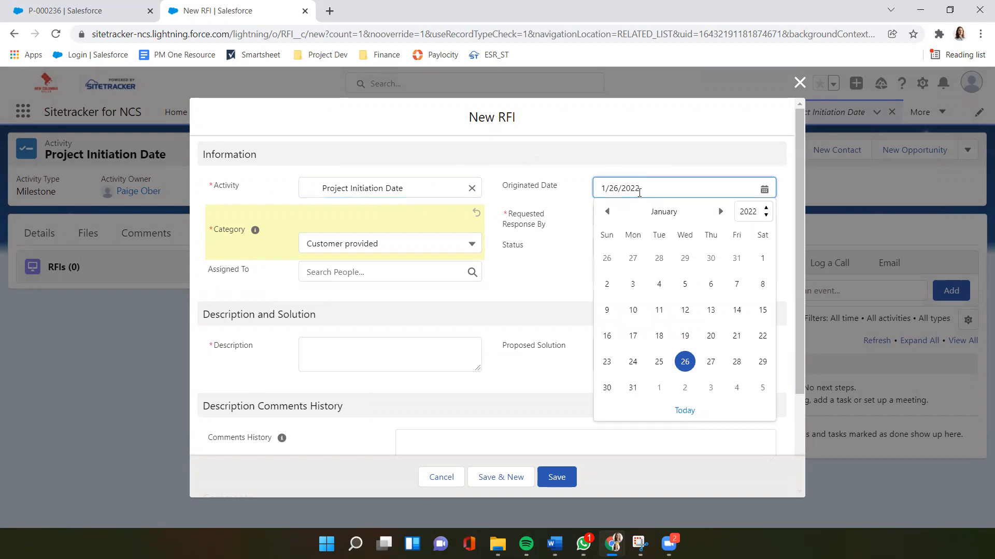
click(534, 231)
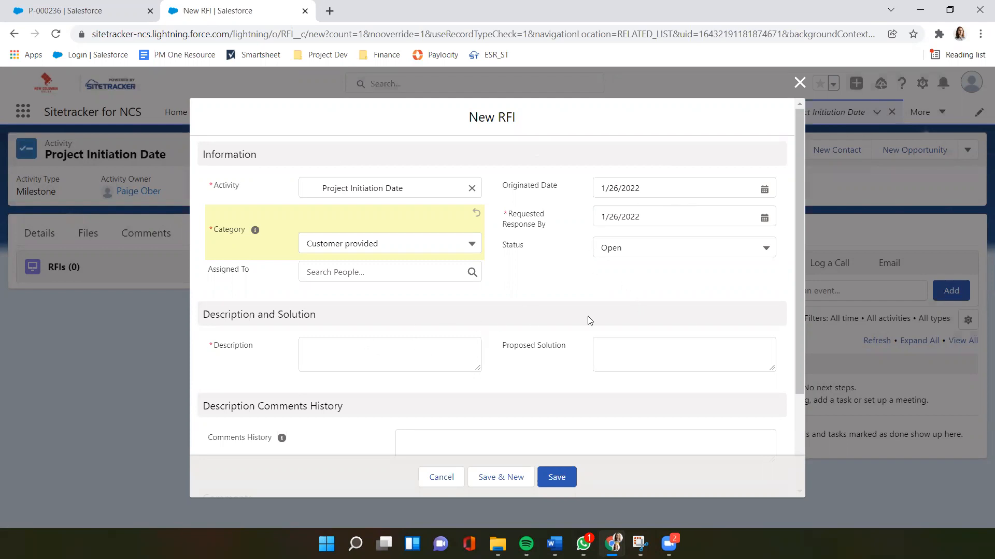
click(768, 251)
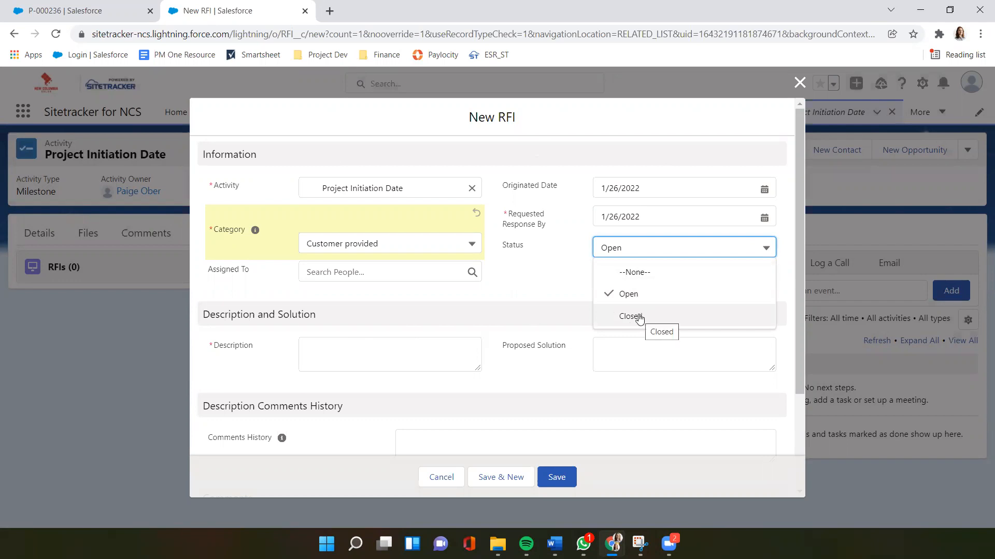
click(555, 280)
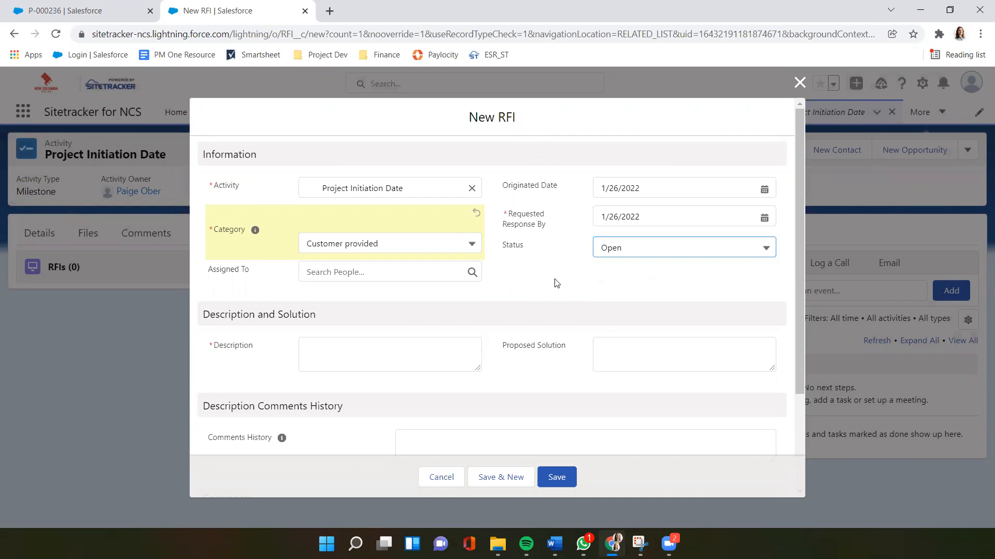
Assign the RFI to the project manager and write a description asking them by first name to "please confirm project initiation date.".
click(356, 275)
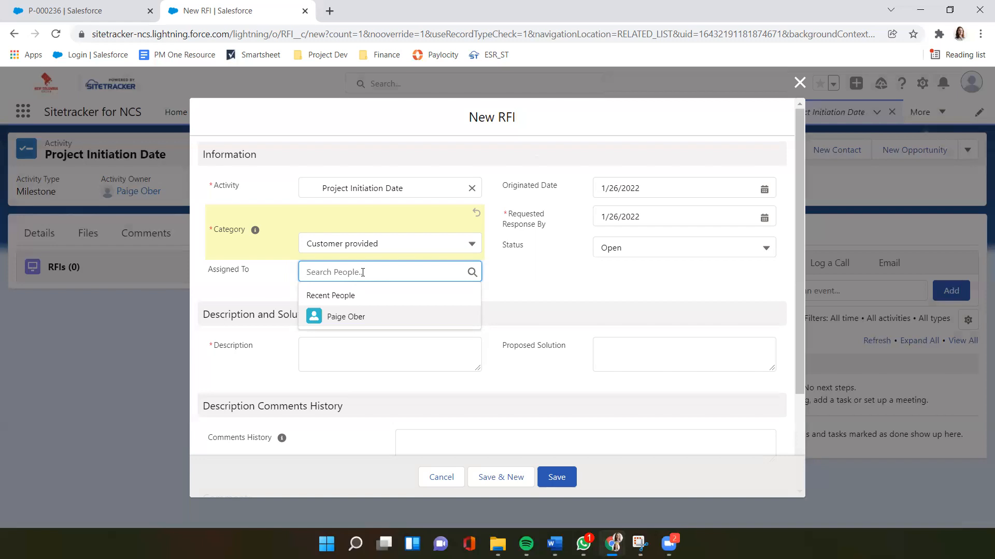
click(377, 315)
click(381, 368)
scroll(393, 331, down, 1)
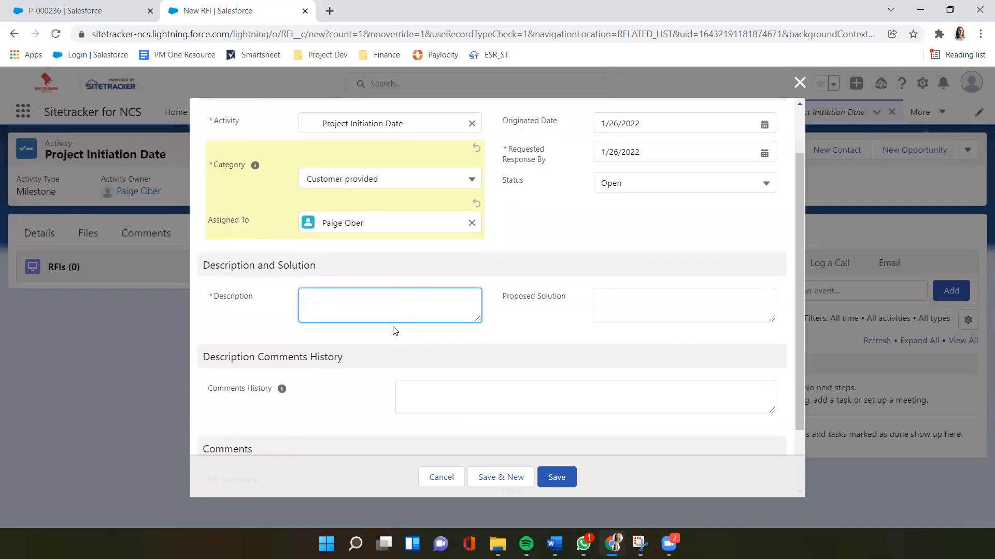
text(Paige please confirm project initiation)
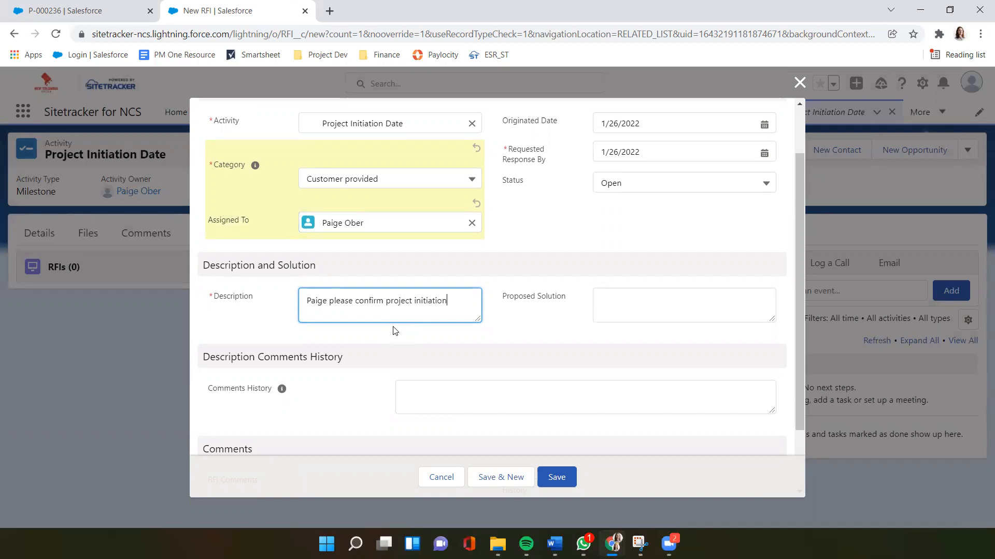
text( date.)
Add a second paragraph to the RFI description reading "Please enter into the feasibility report.".
key(Return)
text(Please enter i)
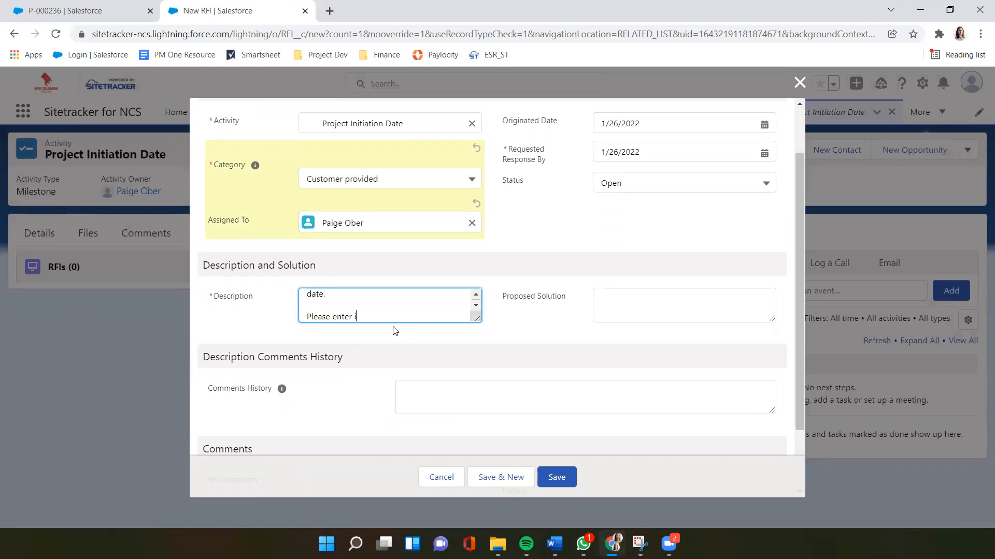
text(n to the feaibili)
key(BackSpace)
key(BackSpace)
key(BackSpace)
key(BackSpace)
key(BackSpace)
key(BackSpace)
text(asibility report.)
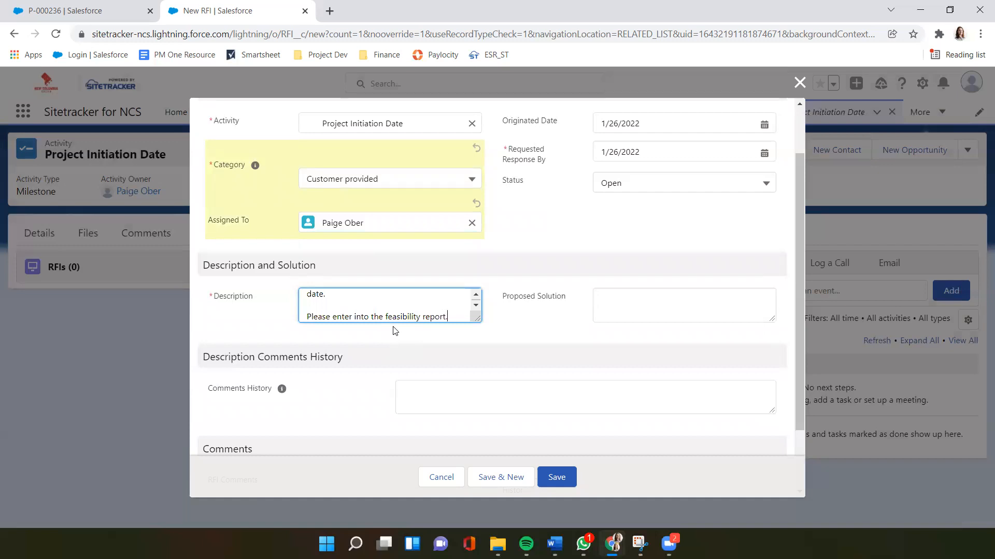
Set the RFI's Requested Response By date to 1/27/2022 and save the RFI.
click(764, 152)
click(709, 326)
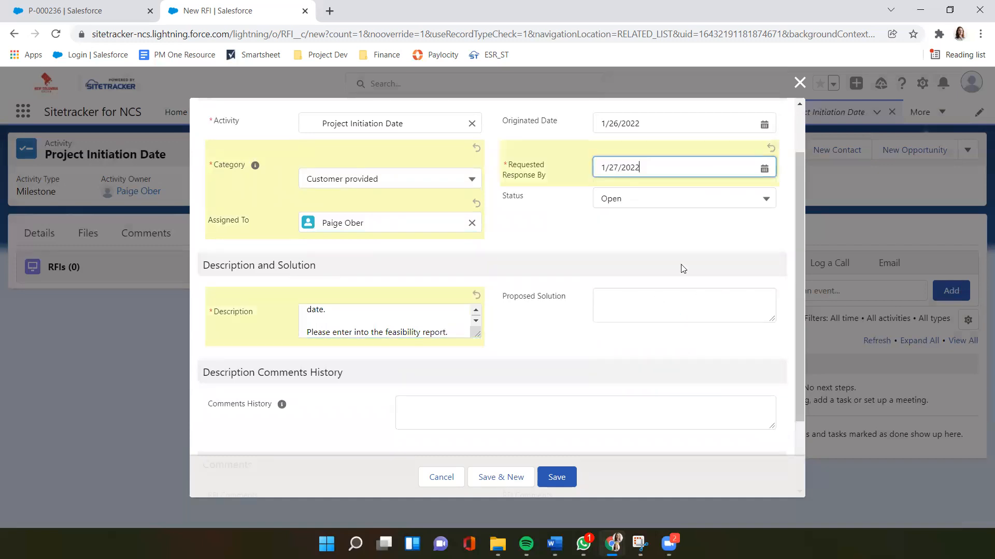
click(564, 475)
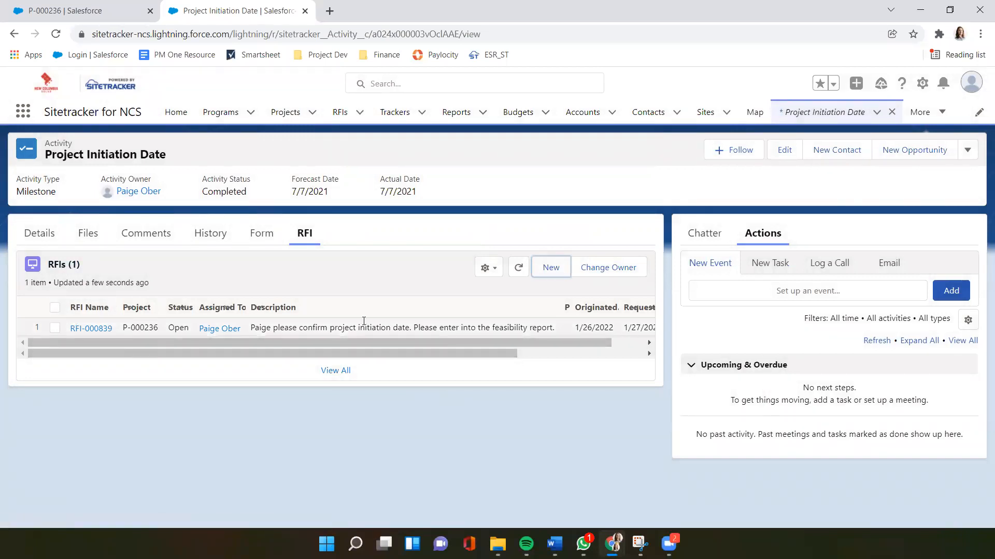
Close the activity page, reload the Van Ness East Condominiums project and view its updated RFI list.
click(306, 11)
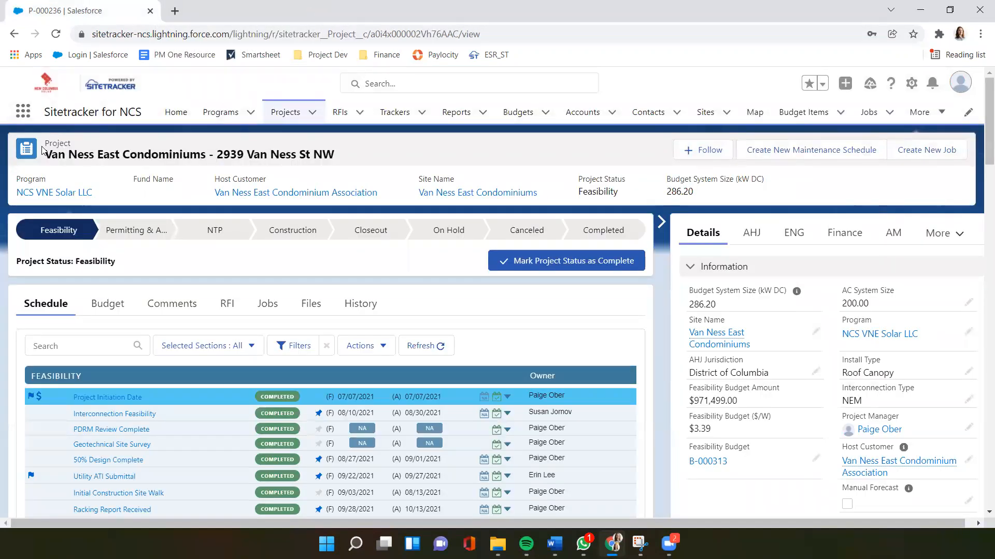
click(226, 306)
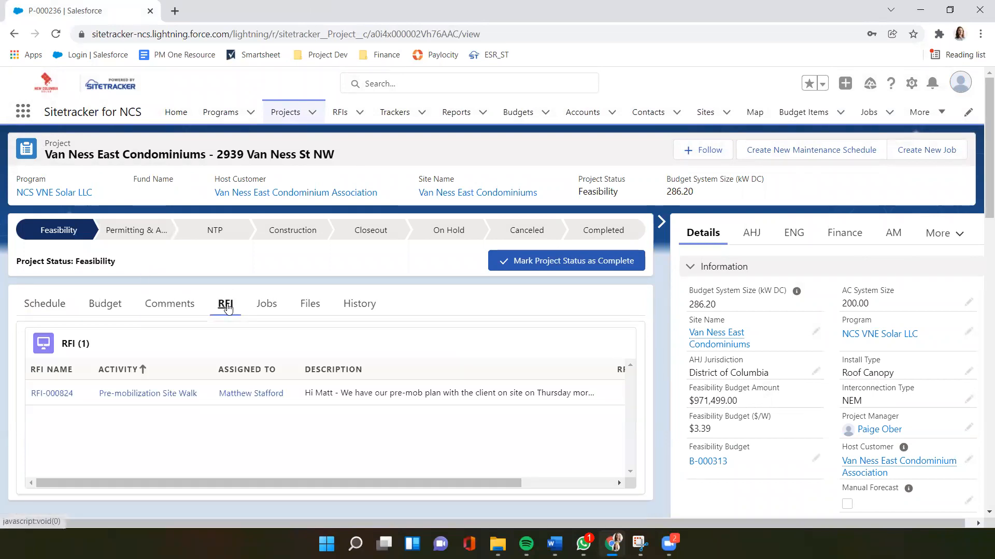
click(55, 34)
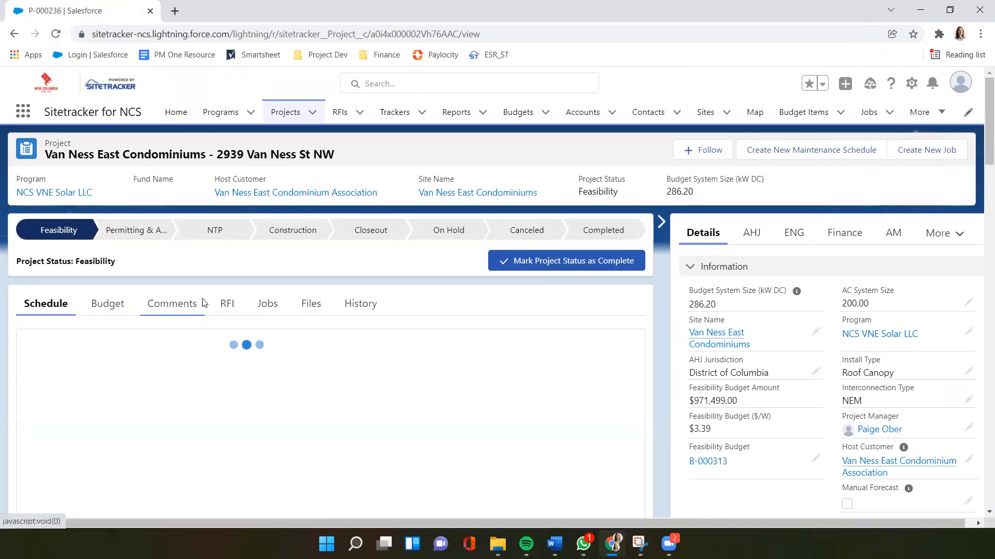
click(223, 306)
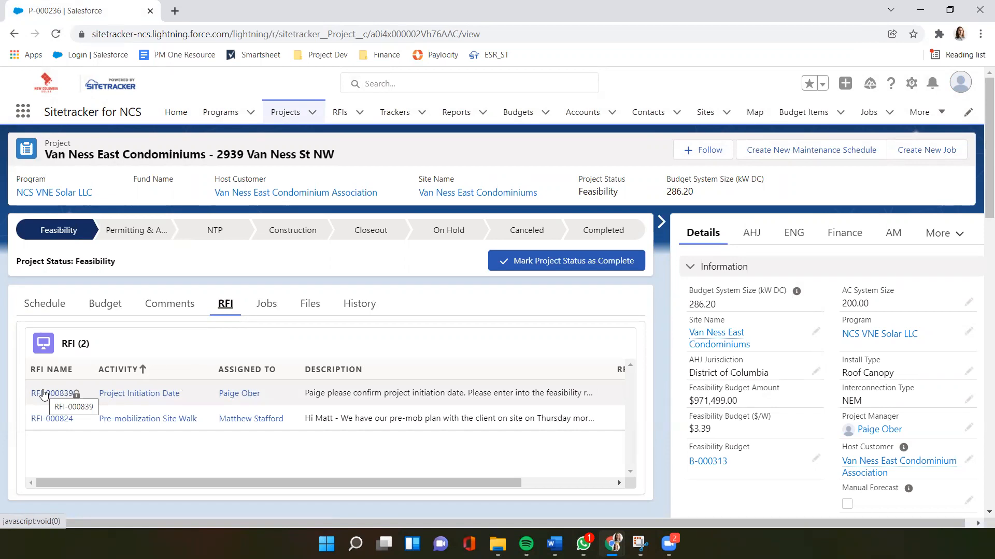
Open the Project Initiation Date RFI from the project's RFI list and start editing its RFI Comments.
click(44, 394)
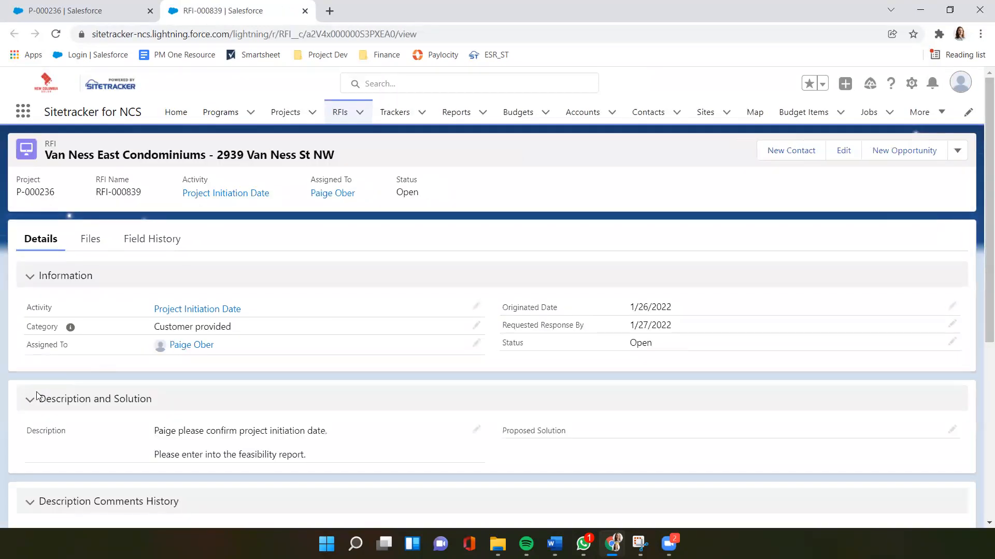
scroll(311, 428, down, 3)
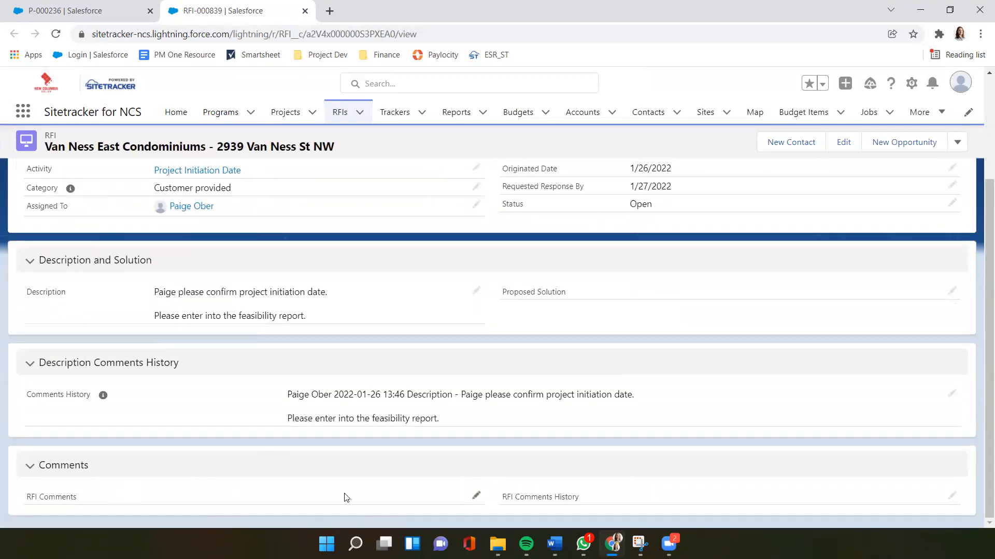
click(476, 495)
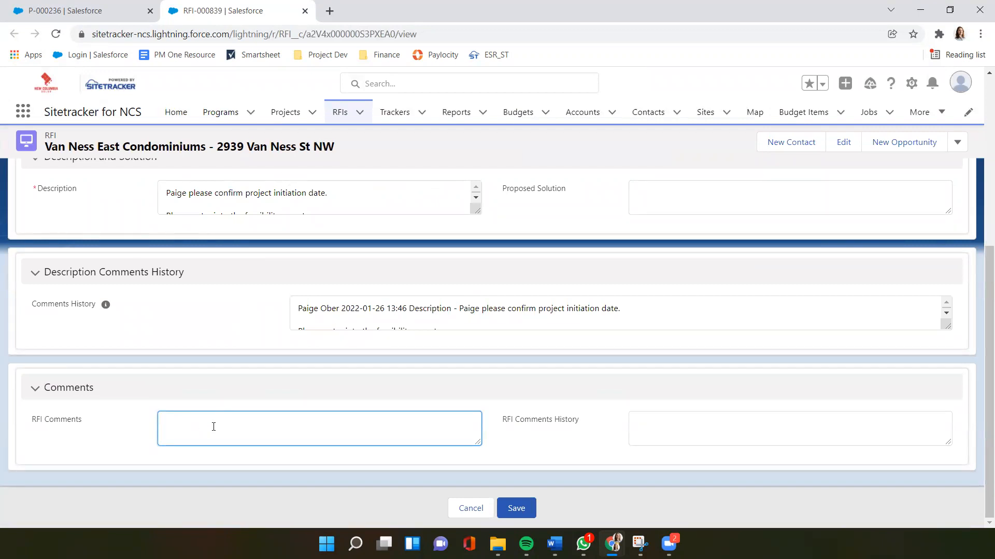
Review the RFI's description, comments history and RFI Comments fields in edit mode.
scroll(270, 197, down, 1)
drag(326, 207, 222, 203)
click(326, 208)
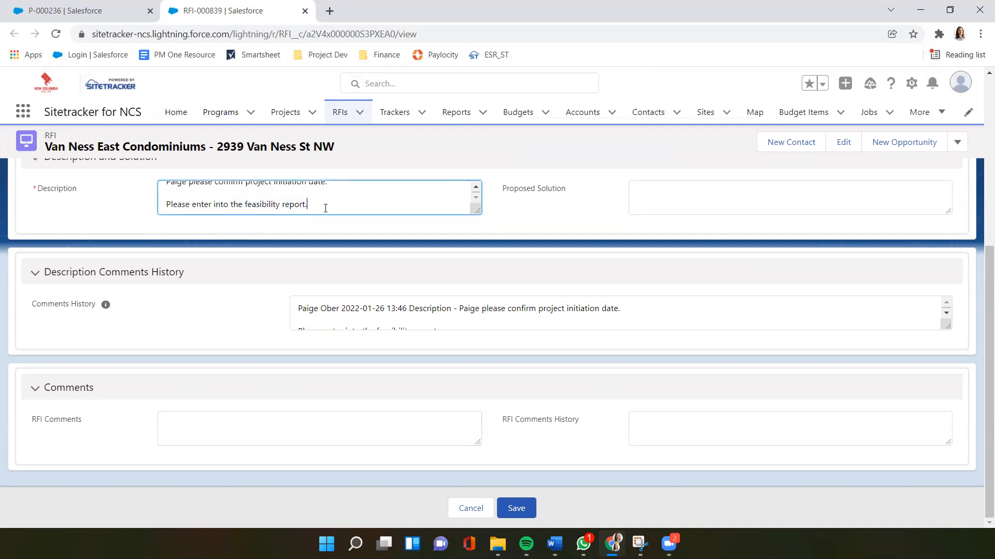
click(220, 417)
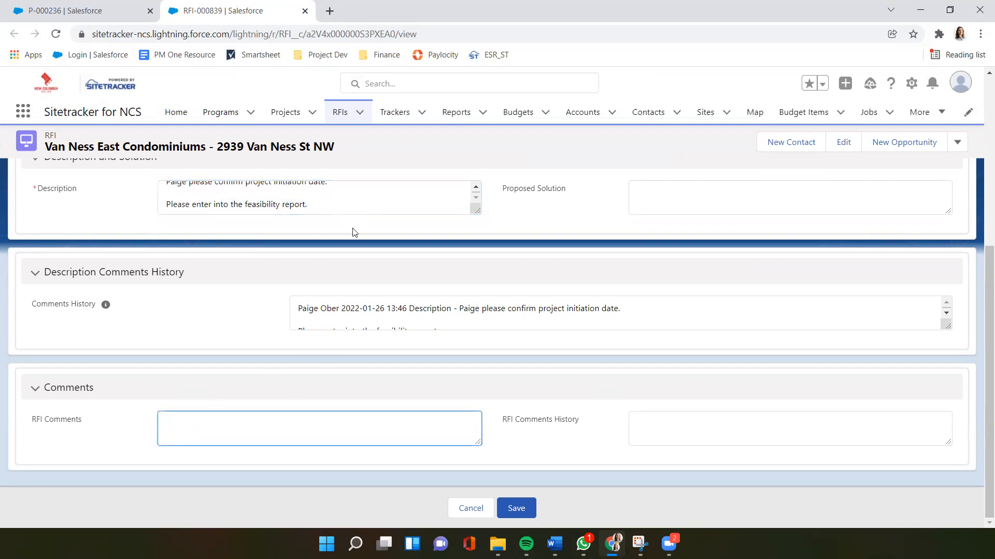
scroll(393, 427, up, 1)
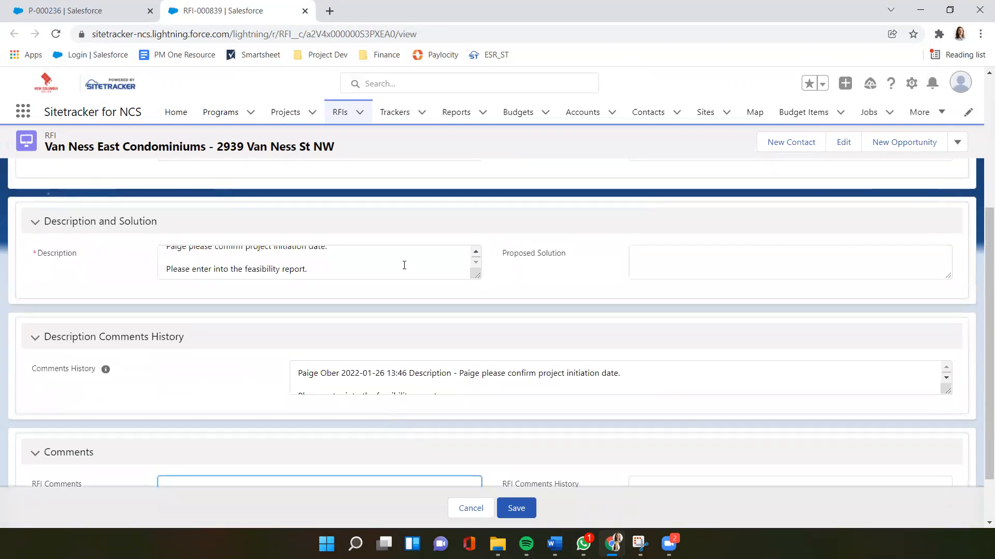
scroll(362, 450, down, 1)
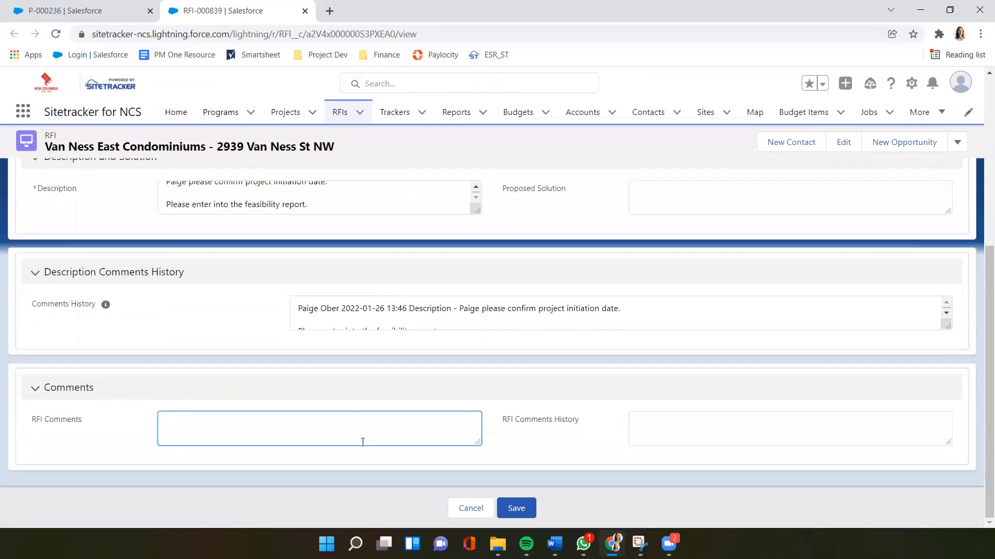
scroll(372, 414, up, 1)
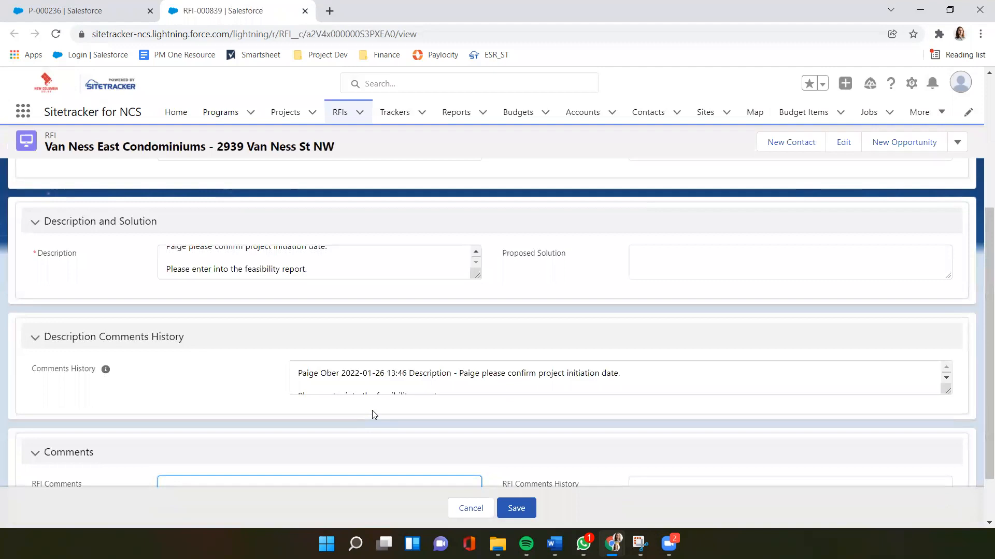
Enter the proposed solution on two lines: "Confirmed date in schedule is correct." and "Entered into feasibility report.".
click(662, 262)
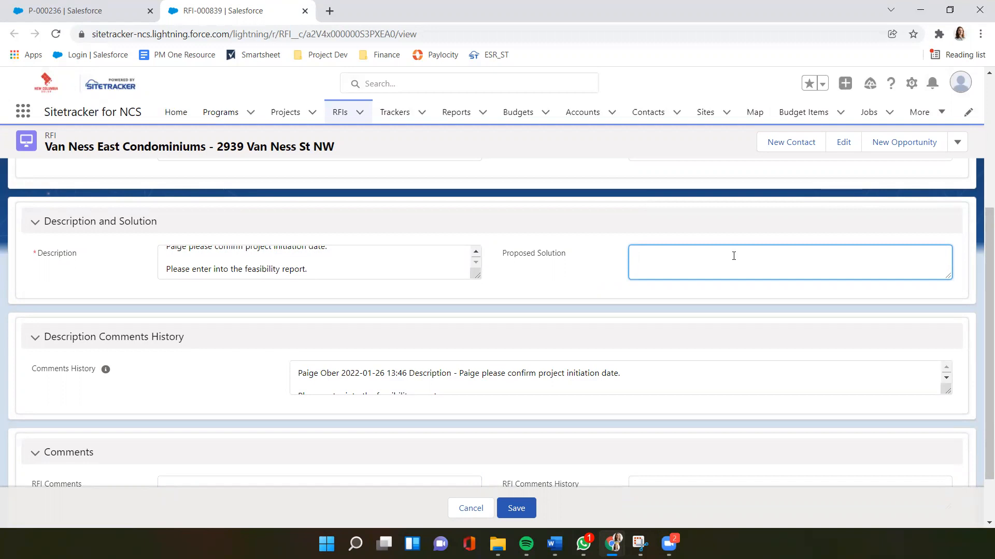
text(Confimr)
key(BackSpace)
key(BackSpace)
text(rmed date in sch)
text(edule is correct. )
text(Entered i)
text(nto feasibility report.)
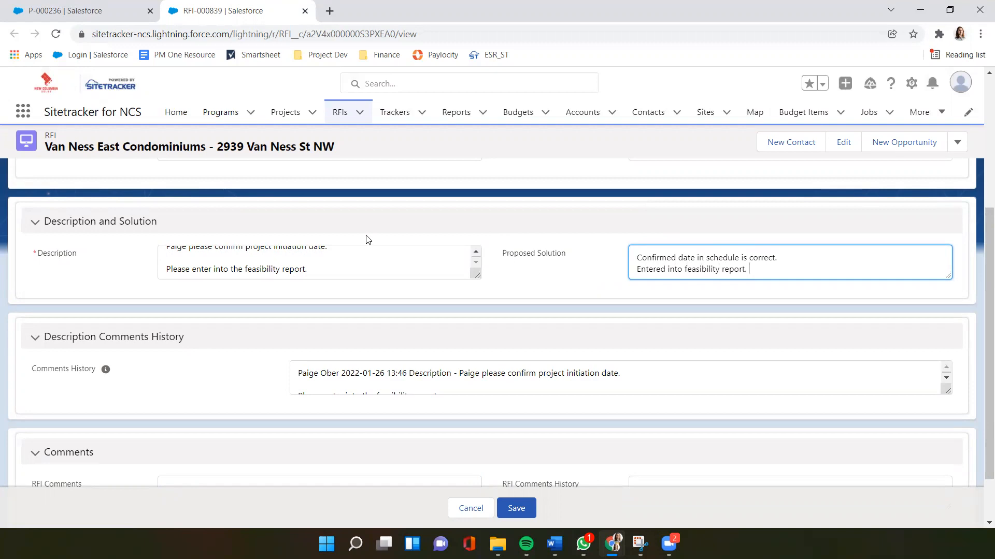
scroll(336, 274, up, 1)
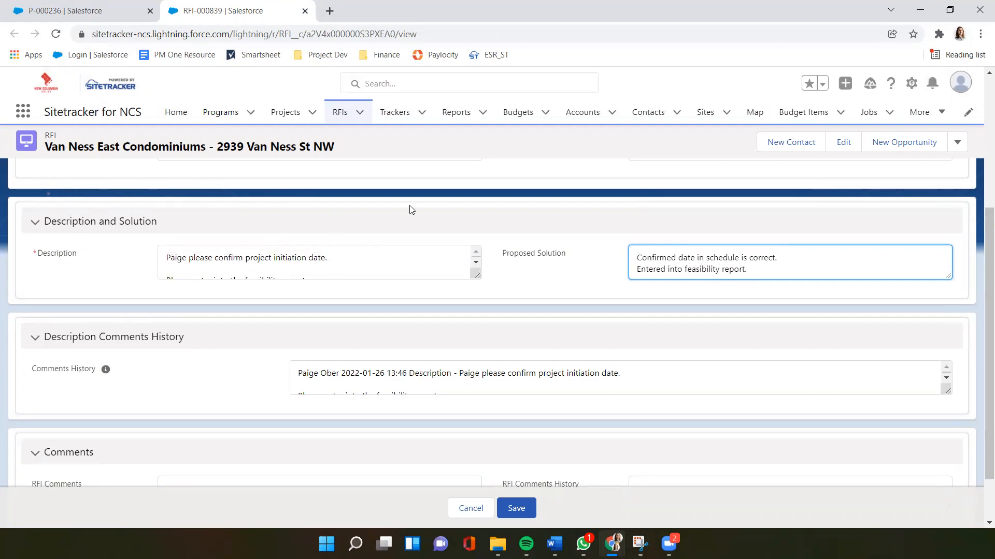
click(750, 293)
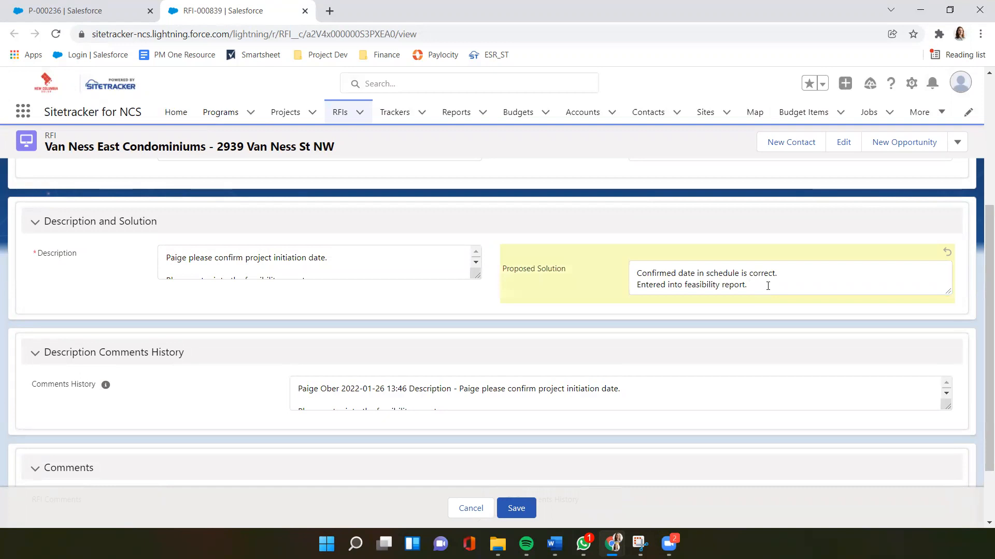
Set the RFI's status to Closed and save the RFI.
scroll(768, 288, up, 3)
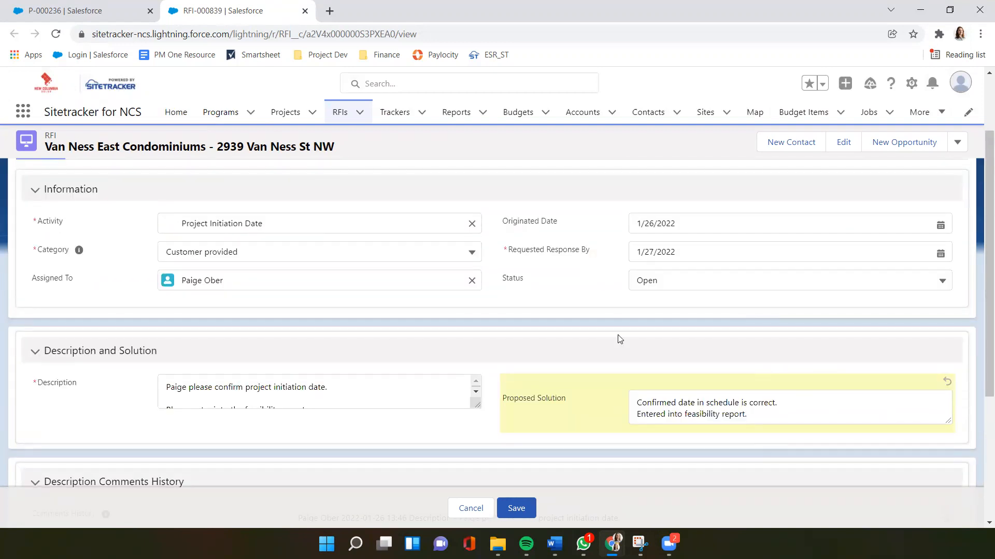
click(672, 279)
click(690, 355)
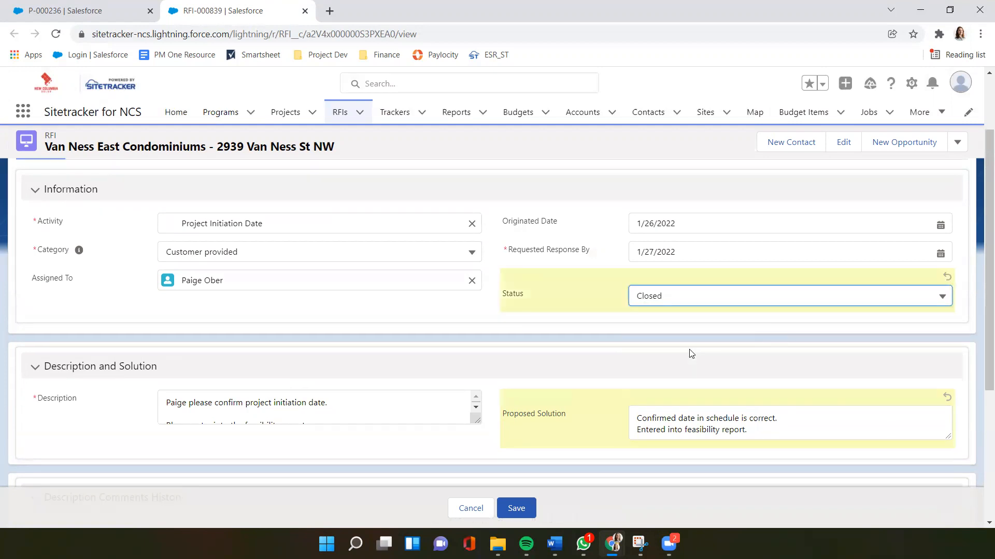
click(506, 509)
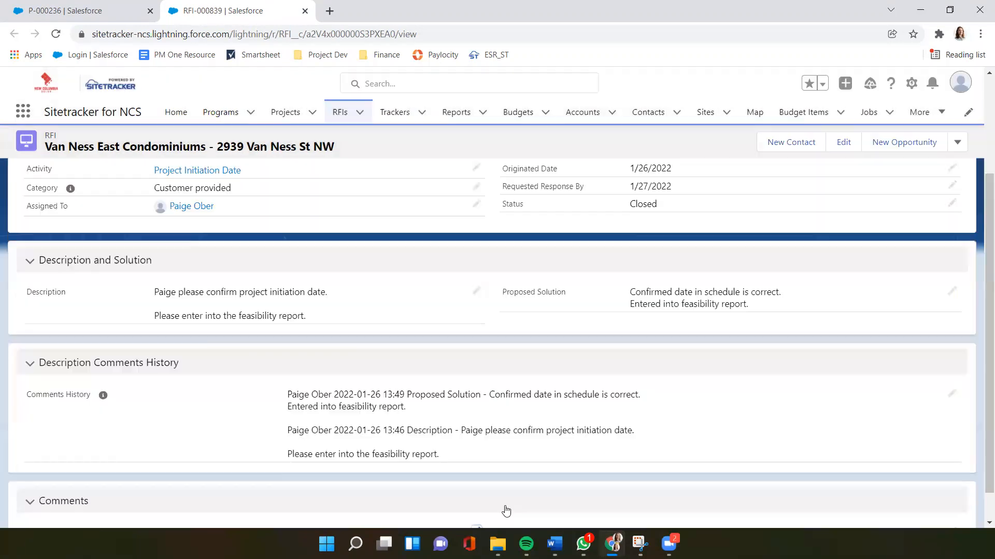
Return to the Van Ness East Condominiums project, reload it and view its RFI list.
click(106, 10)
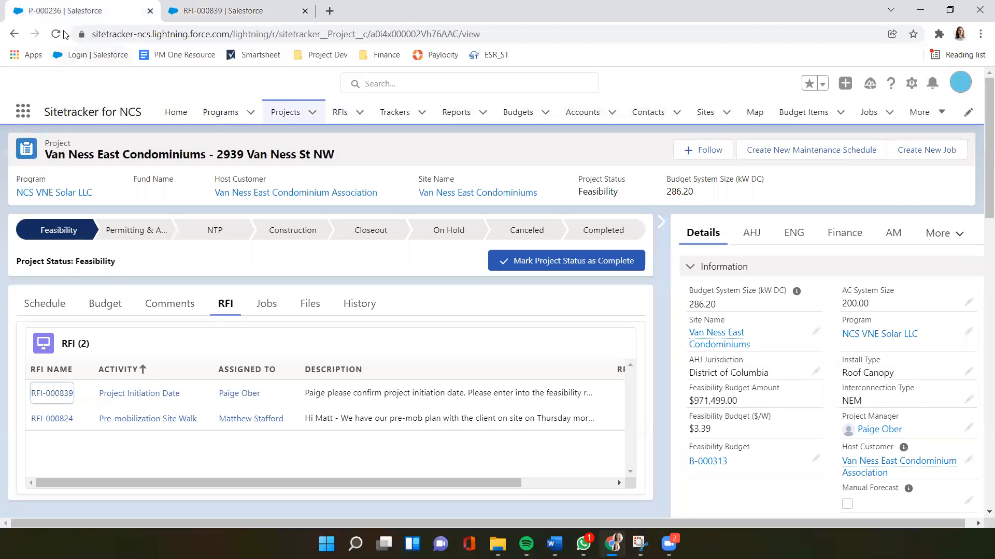
key(F5)
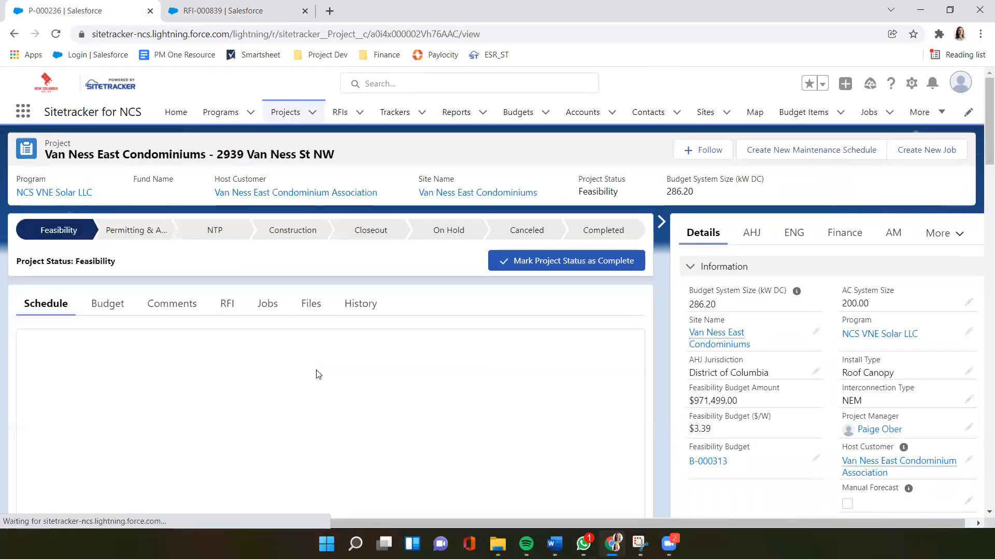
click(227, 304)
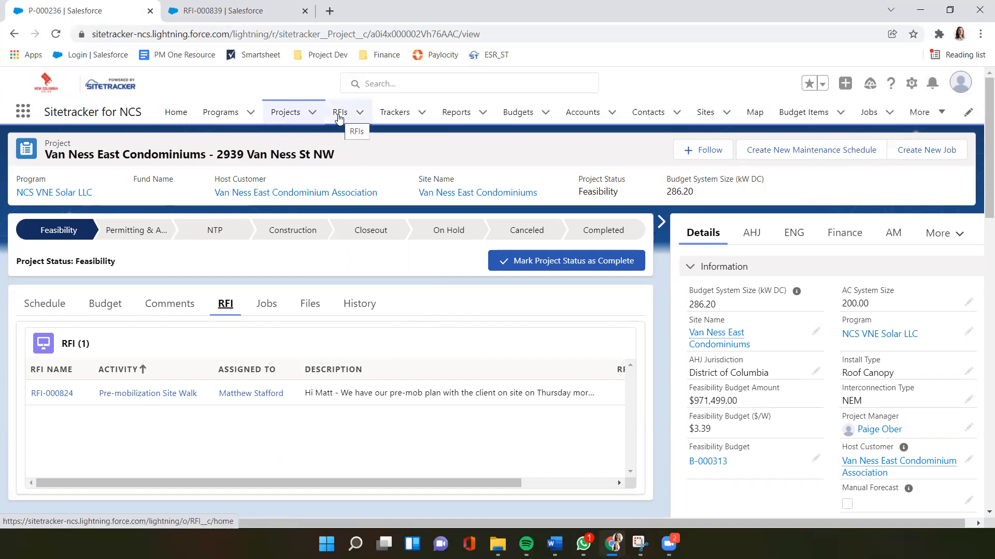
Open the recently viewed list of all RFIs and check the column options for Status and Assigned To.
click(337, 115)
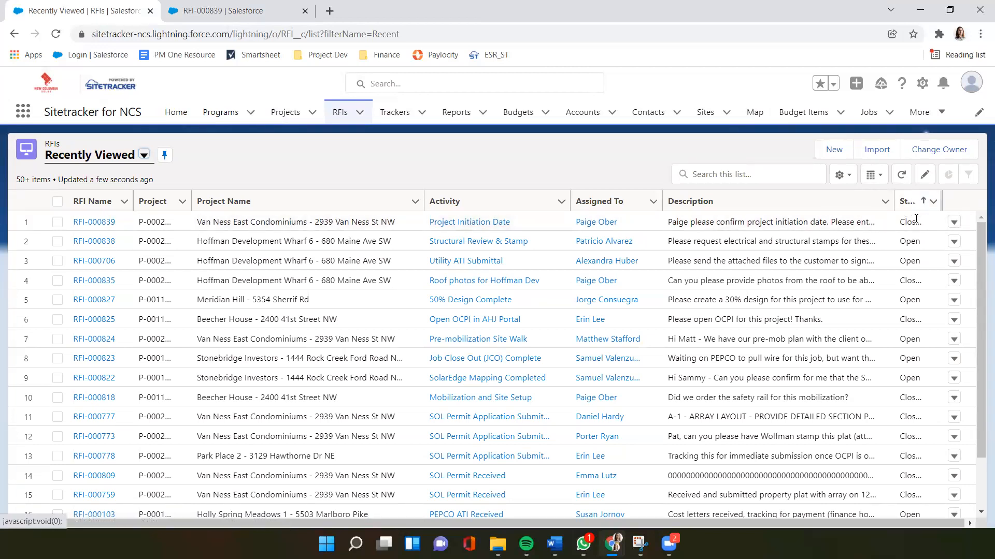
click(933, 202)
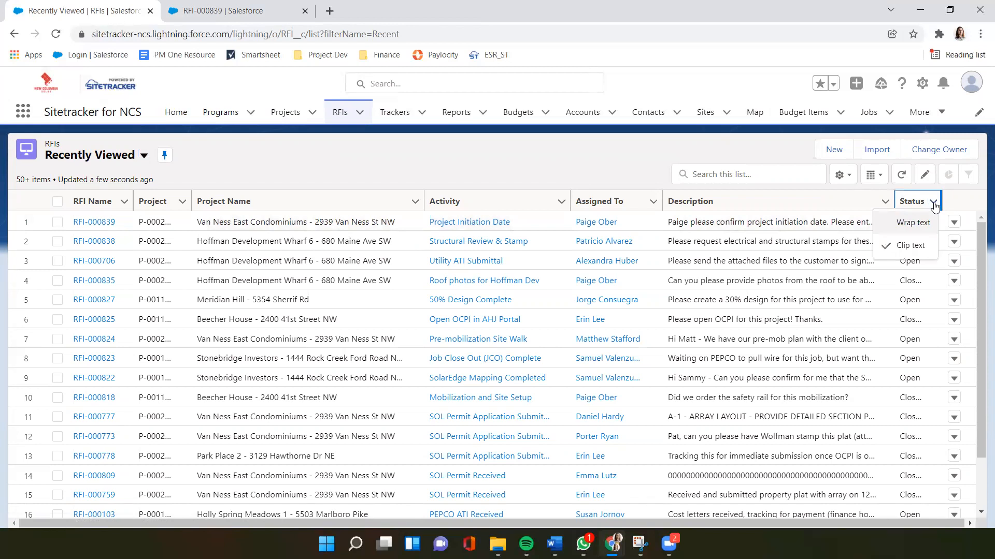
click(844, 201)
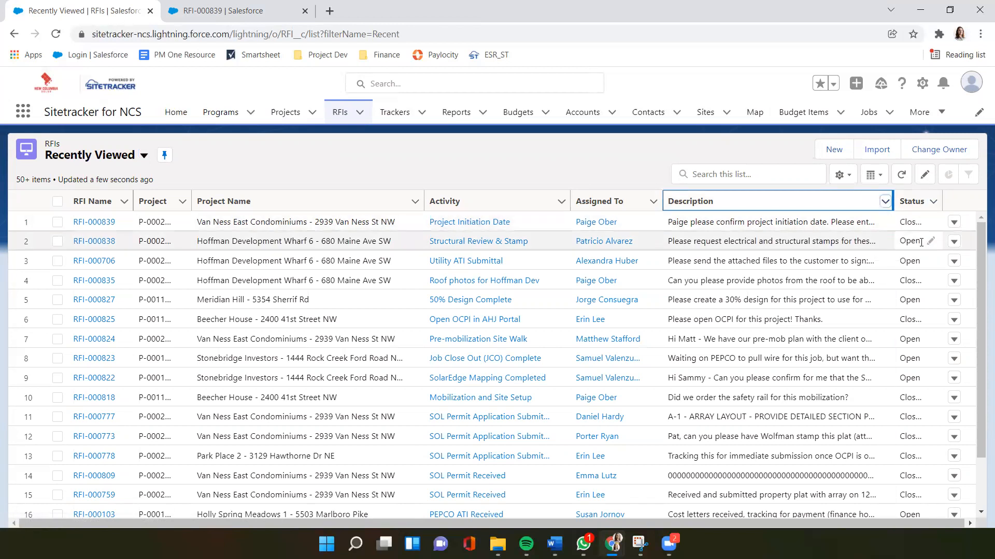
click(653, 202)
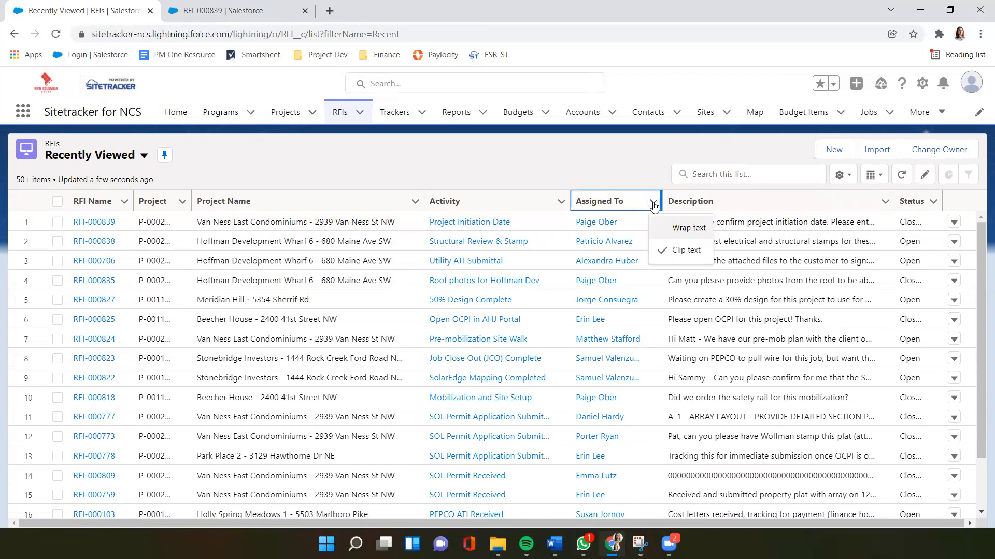
click(630, 177)
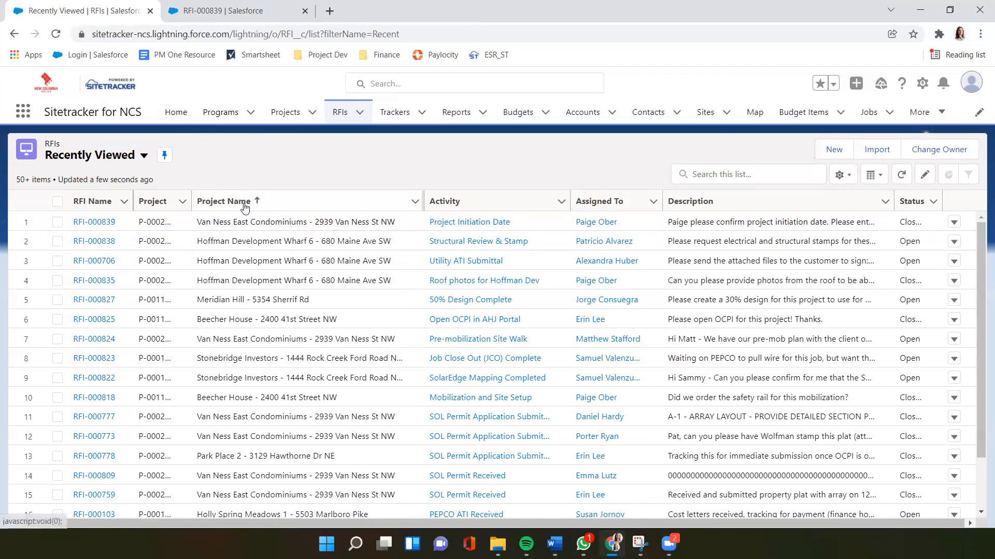